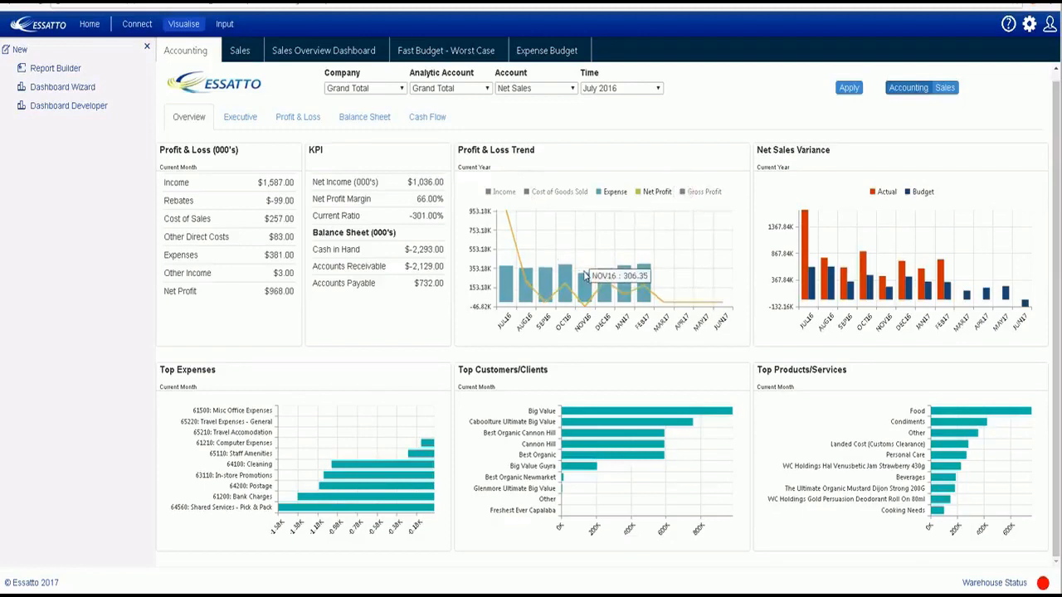
# Step: Look through the Company, Analytic Account, Account and Time filter choices on the Accounting overview dashboard, keeping the current selections
pyautogui.click(403, 90)
pyautogui.click(402, 89)
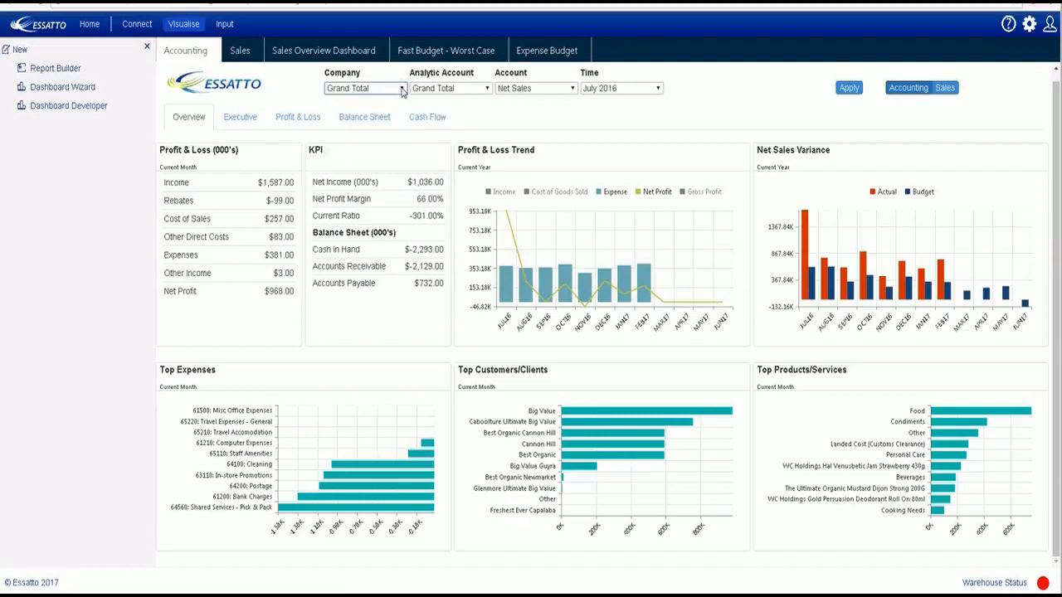
pyautogui.click(488, 89)
pyautogui.click(488, 89)
pyautogui.click(571, 89)
pyautogui.click(571, 89)
pyautogui.click(658, 89)
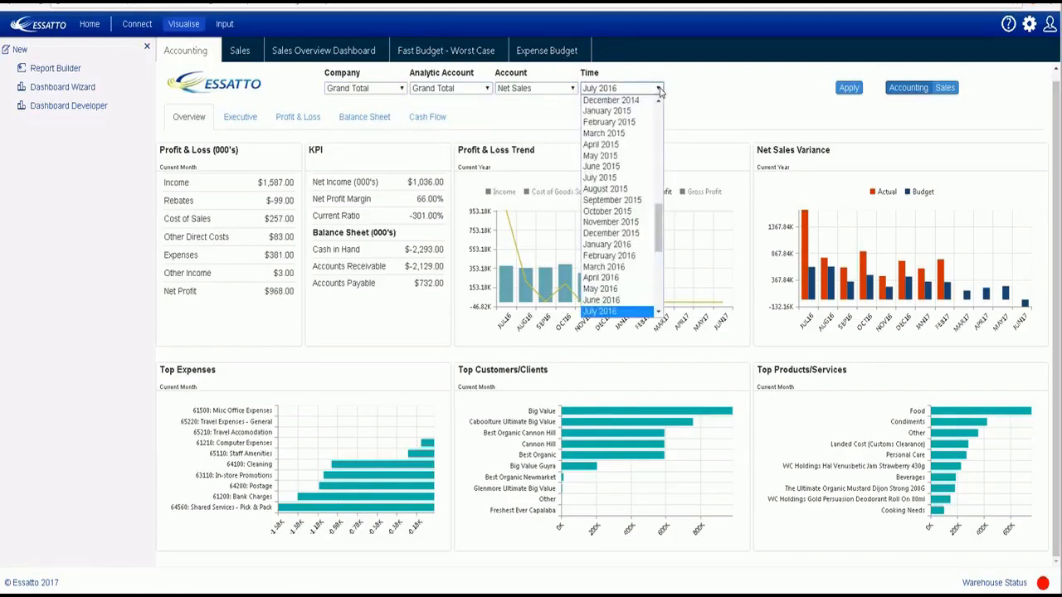
pyautogui.click(660, 90)
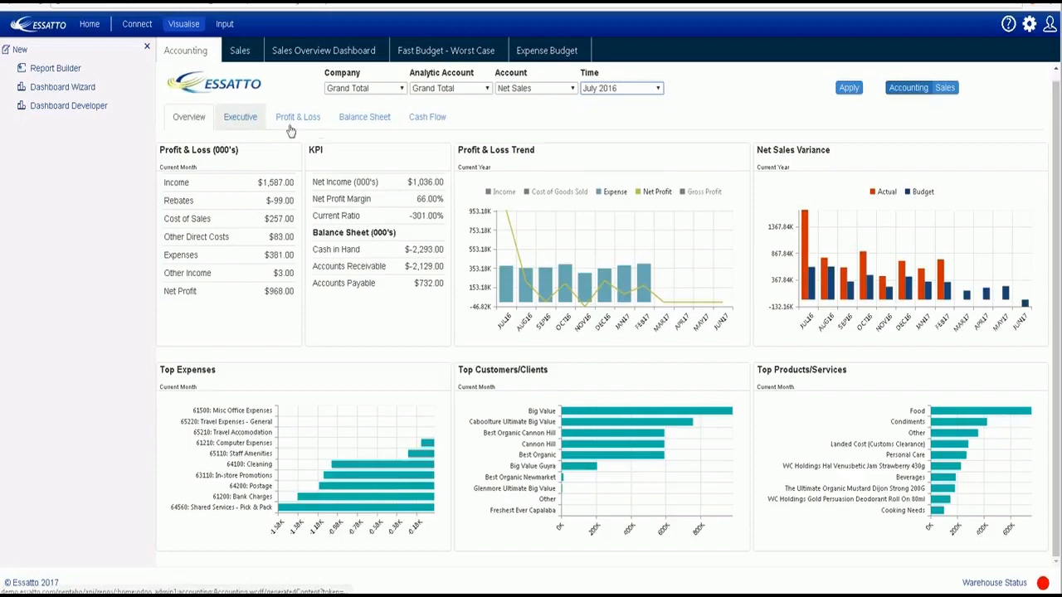
# Step: View the Executive and Profit & Loss pages of the Accounting dashboard
pyautogui.click(239, 119)
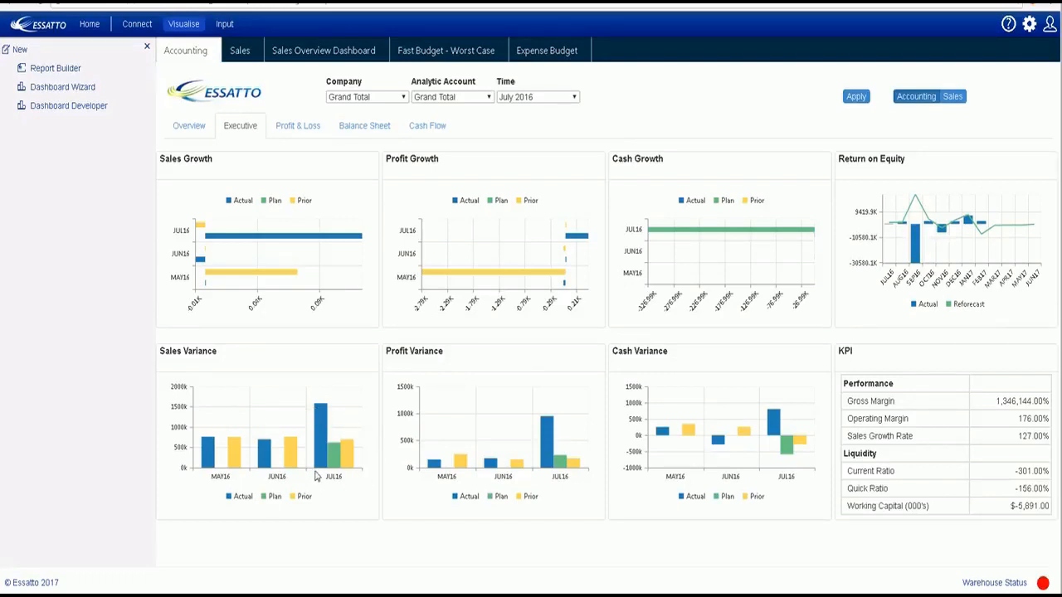
pyautogui.moveTo(328, 461)
pyautogui.click(296, 131)
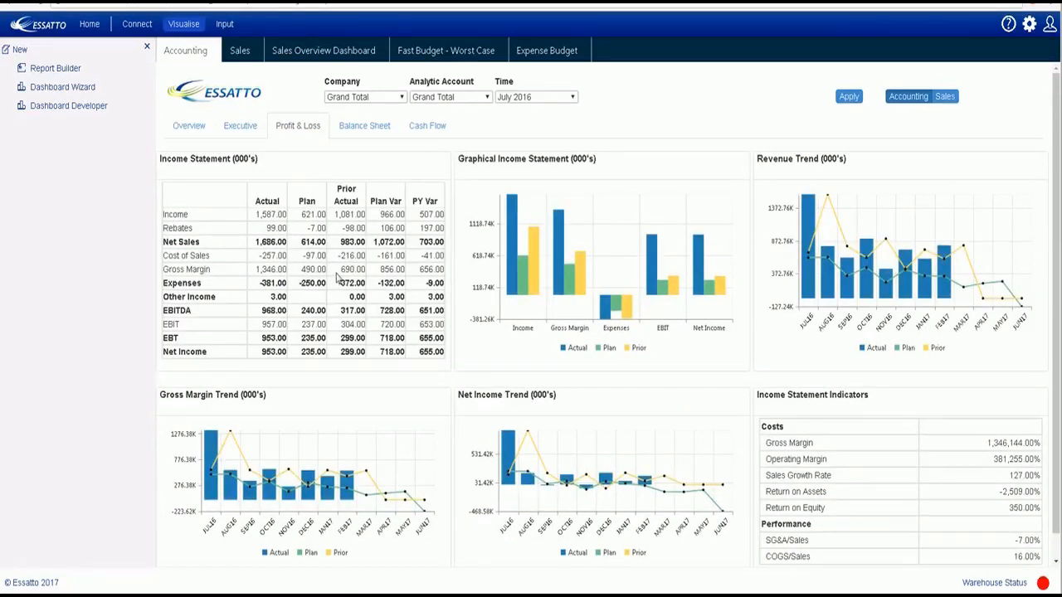
# Step: Open the Sales dashboard and check the Revenue Line choices for its Variance page, keeping Dollars
pyautogui.click(240, 51)
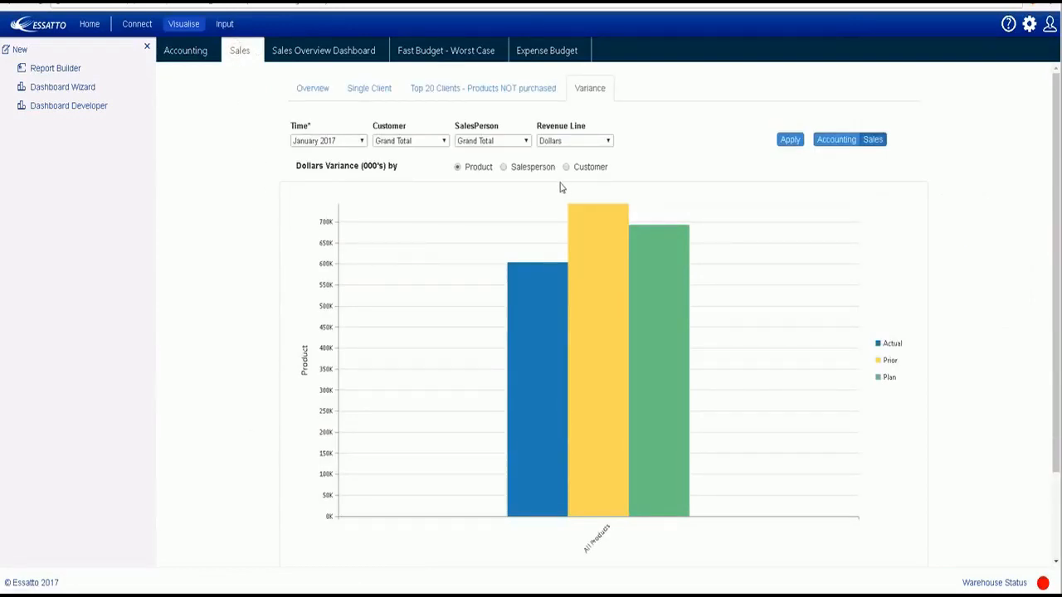
pyautogui.click(609, 142)
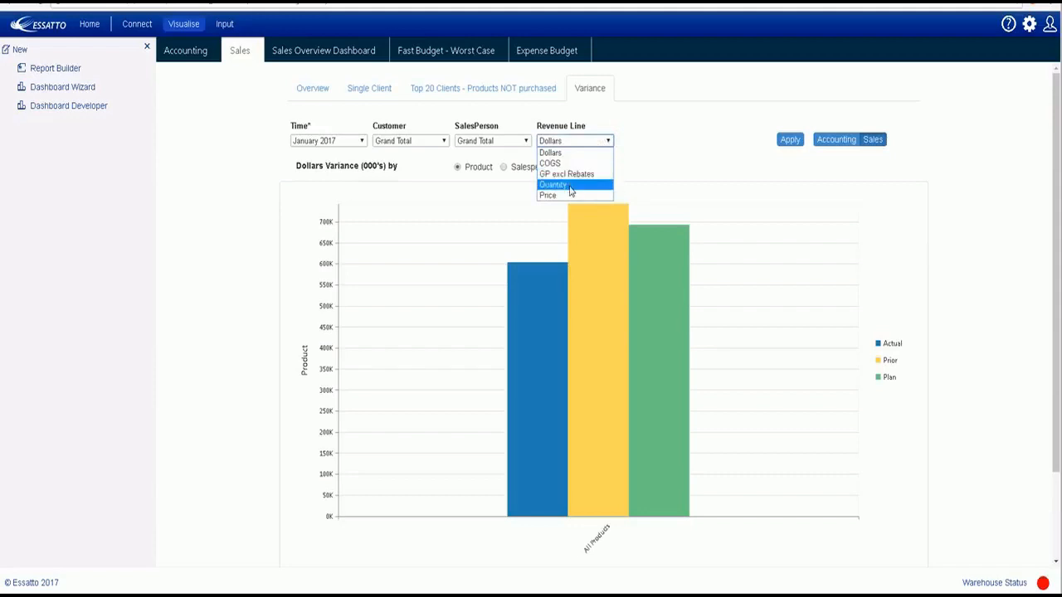
pyautogui.click(657, 151)
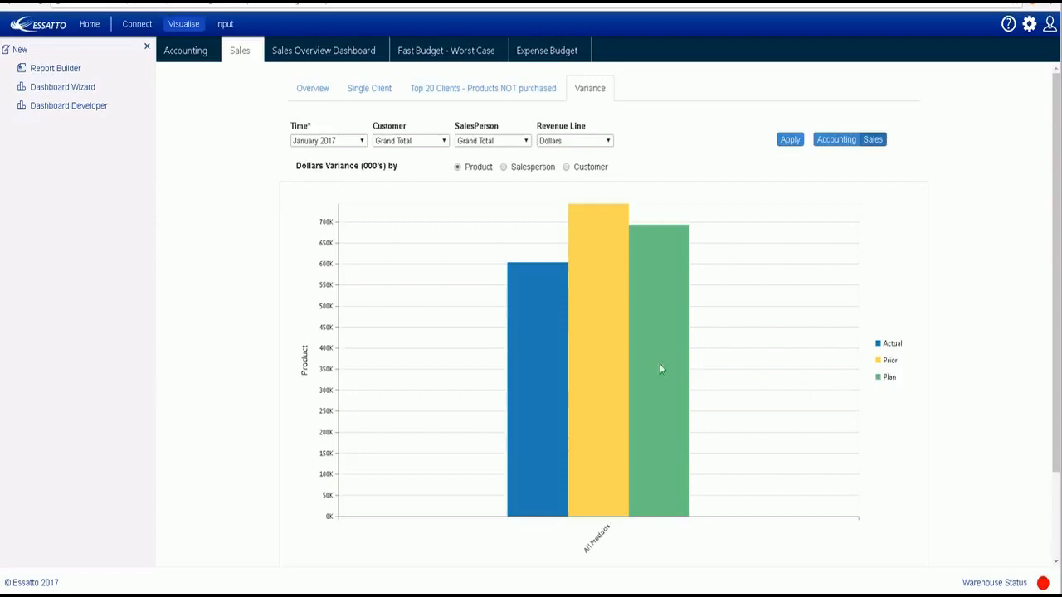
# Step: Drill down the product variance chart from All Products to Food and Seasoning, and inspect the Top Shelf Sea Salt Iodised 500G bars
pyautogui.click(591, 383)
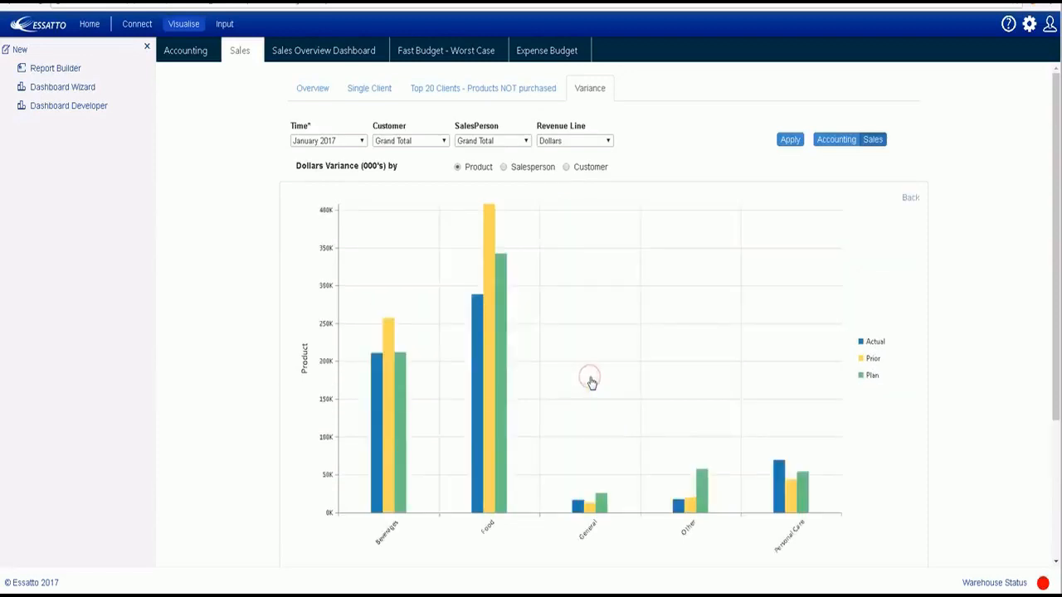
pyautogui.click(497, 418)
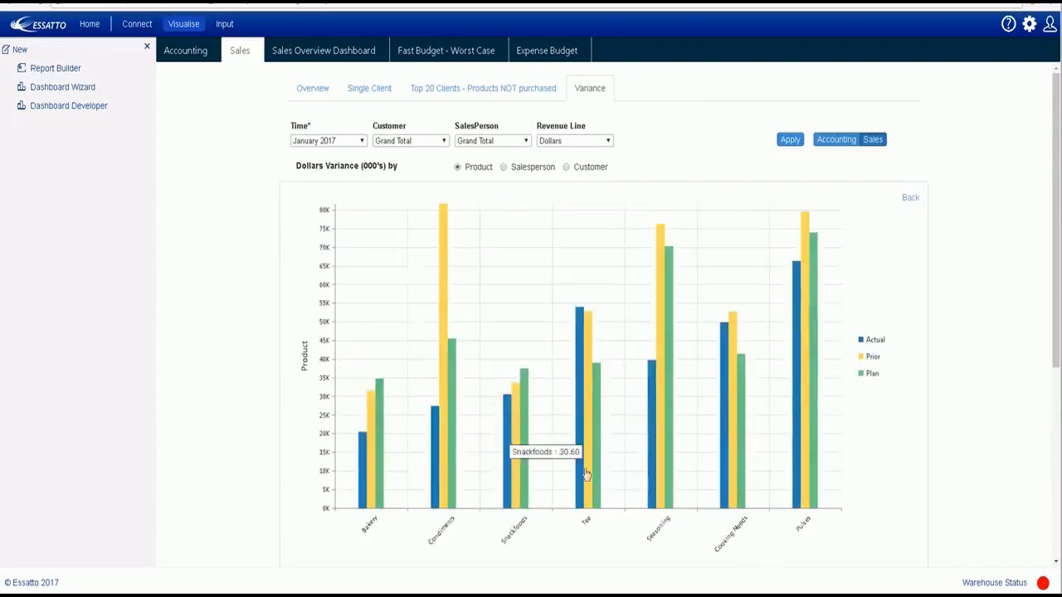
pyautogui.click(662, 467)
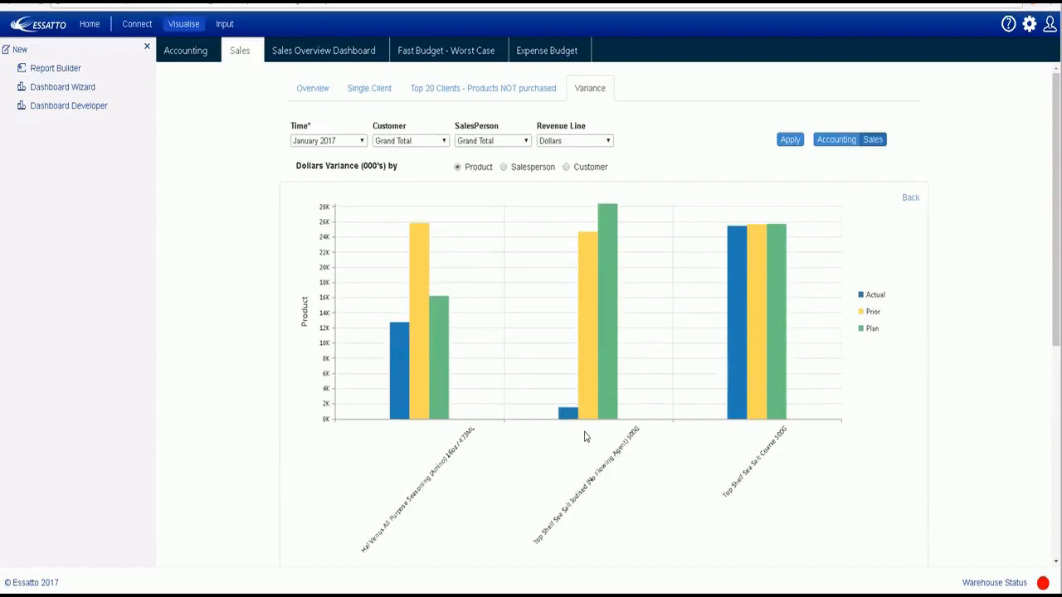
pyautogui.moveTo(564, 419)
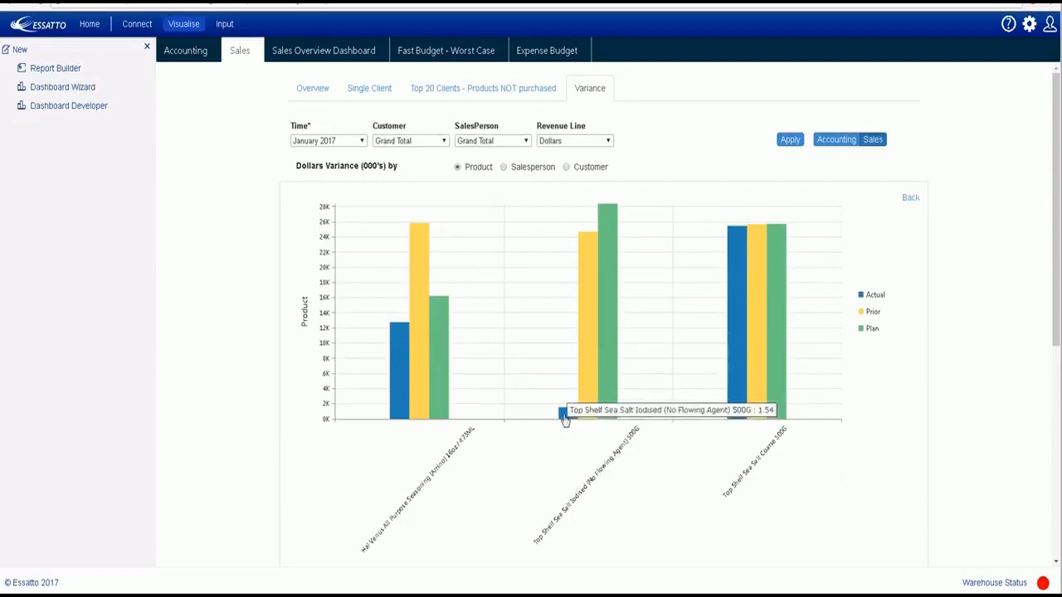
pyautogui.moveTo(590, 340)
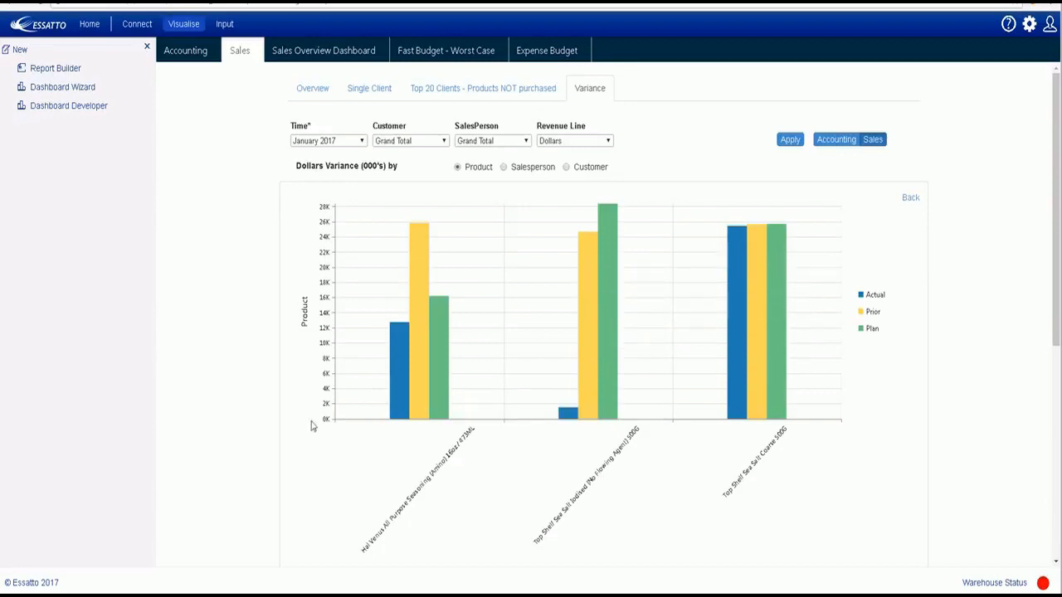
# Step: Review the product variance table below the chart and open the Top 20 Clients - Products NOT purchased page
pyautogui.scroll(-5, 216, 438)
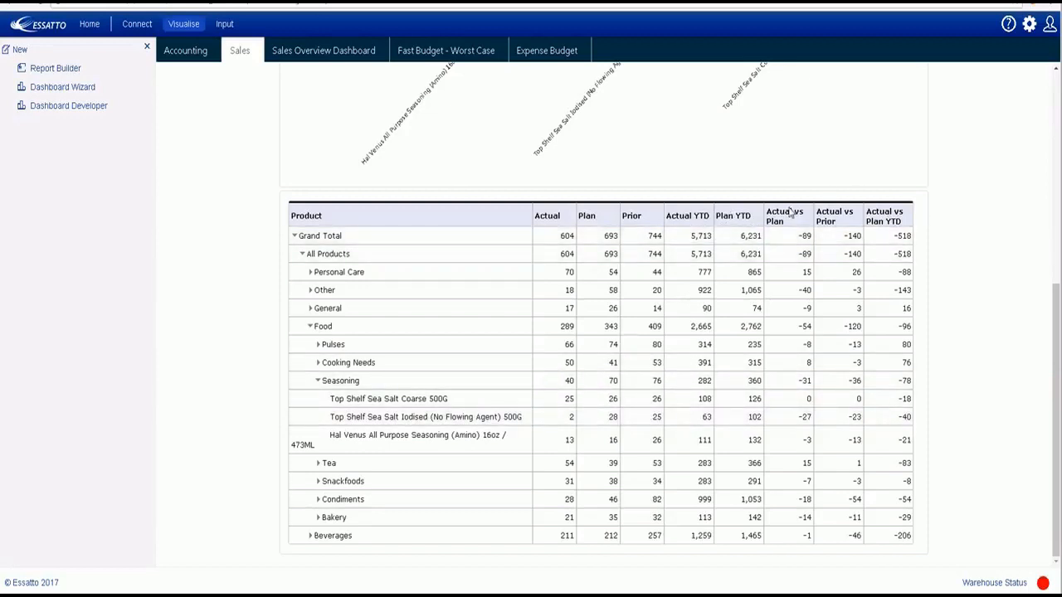
pyautogui.scroll(10, 211, 282)
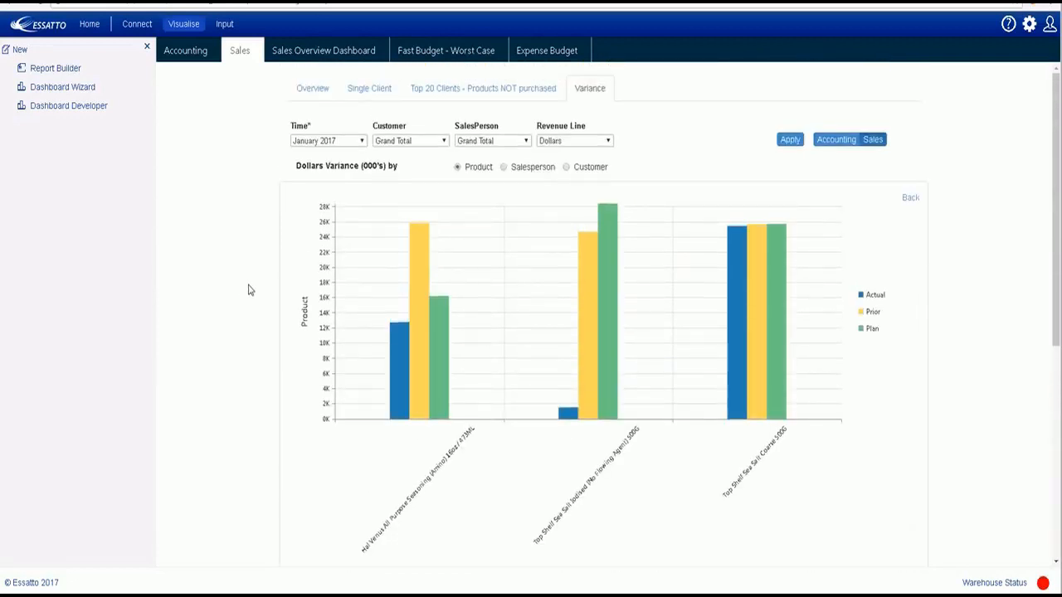
pyautogui.click(501, 91)
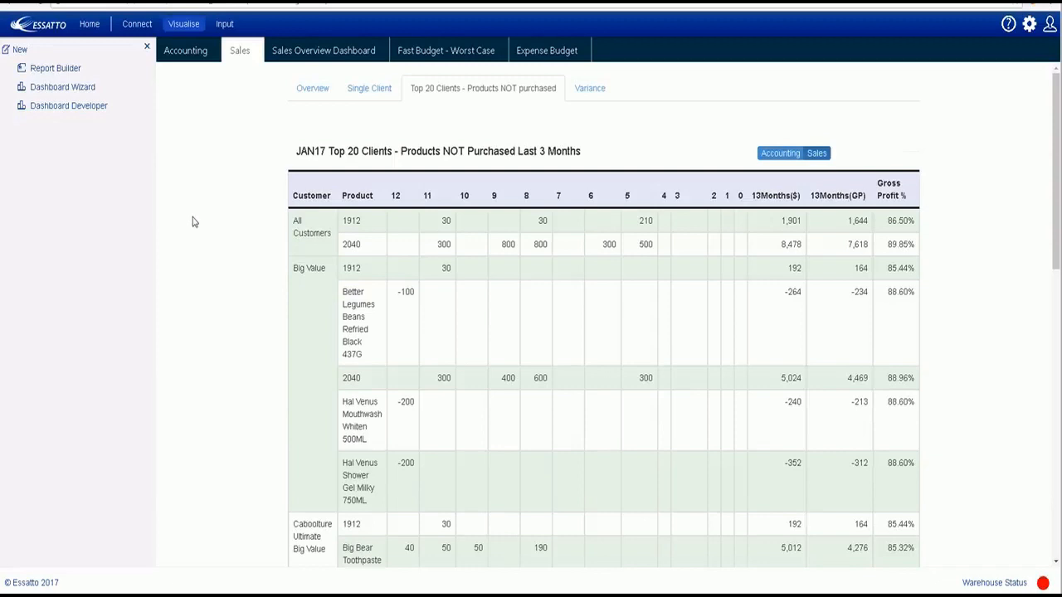
# Step: Create a new Report Builder report using the ODOO_DEMO1 - Odoo Accounting subject area and the MONGO cube
pyautogui.click(68, 73)
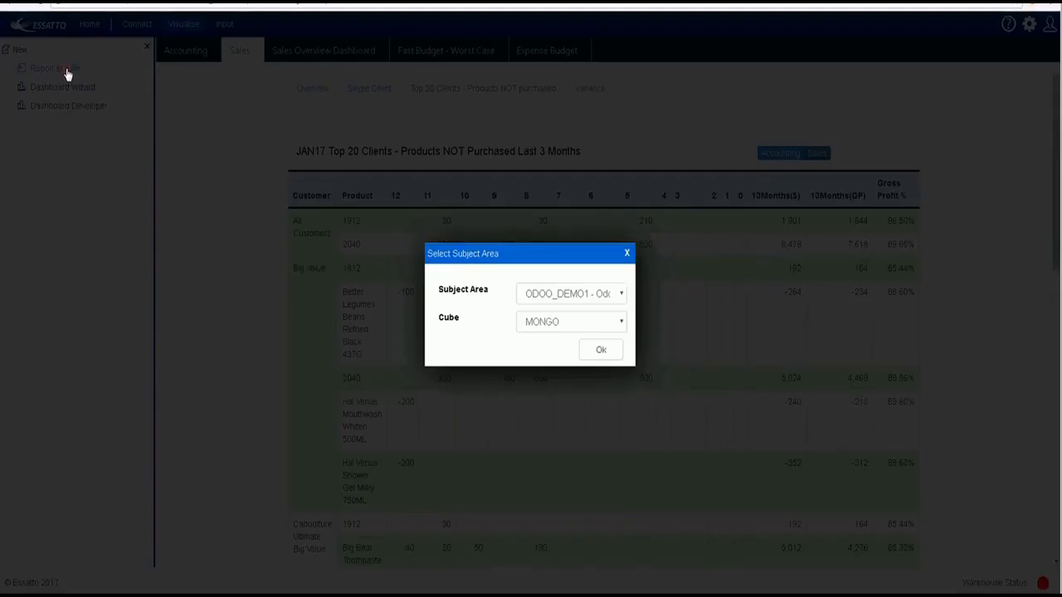
pyautogui.click(622, 297)
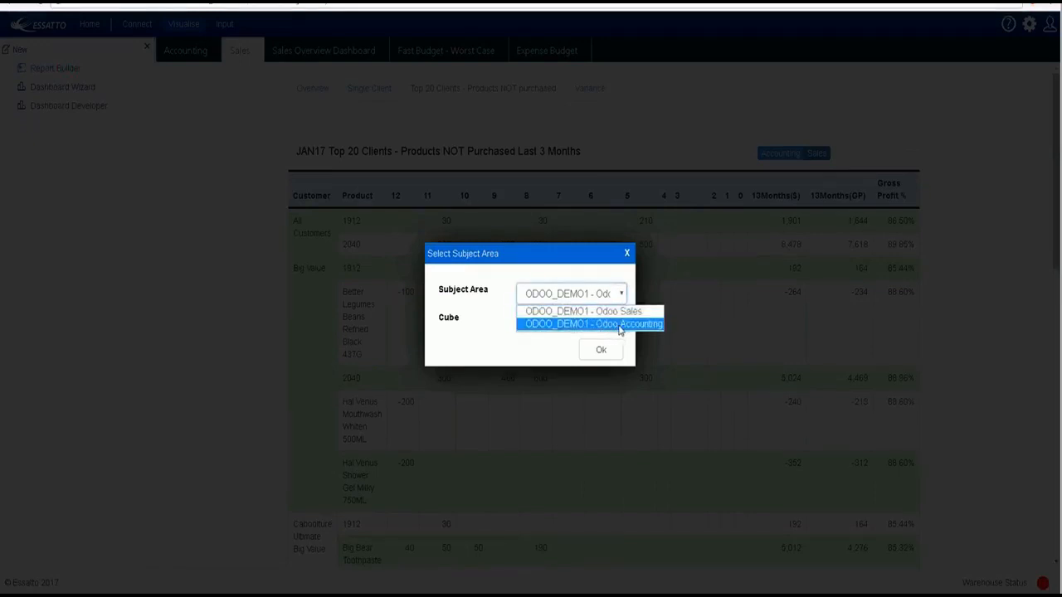
pyautogui.click(619, 324)
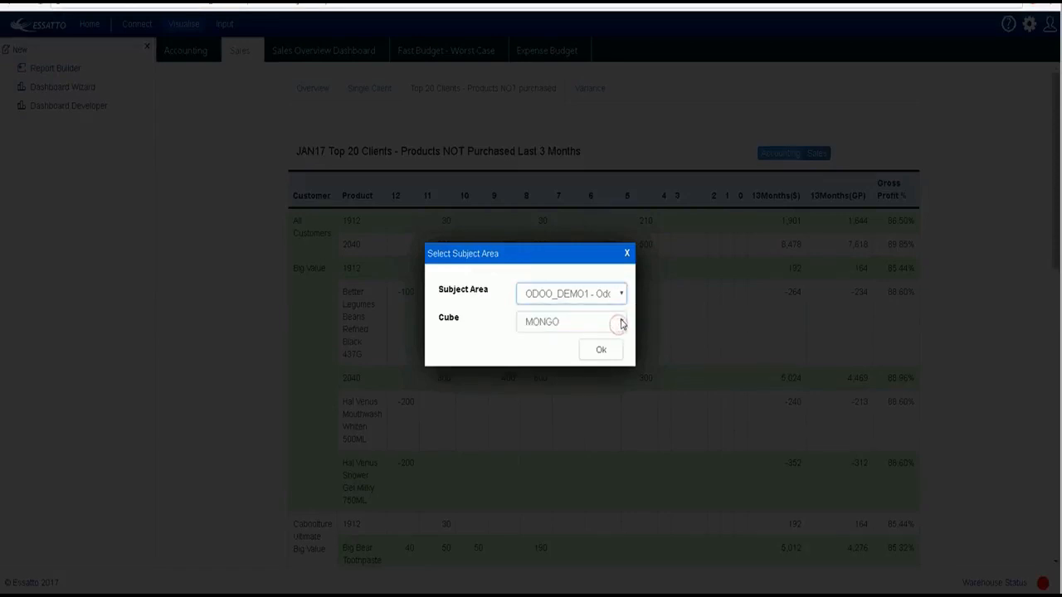
pyautogui.click(622, 324)
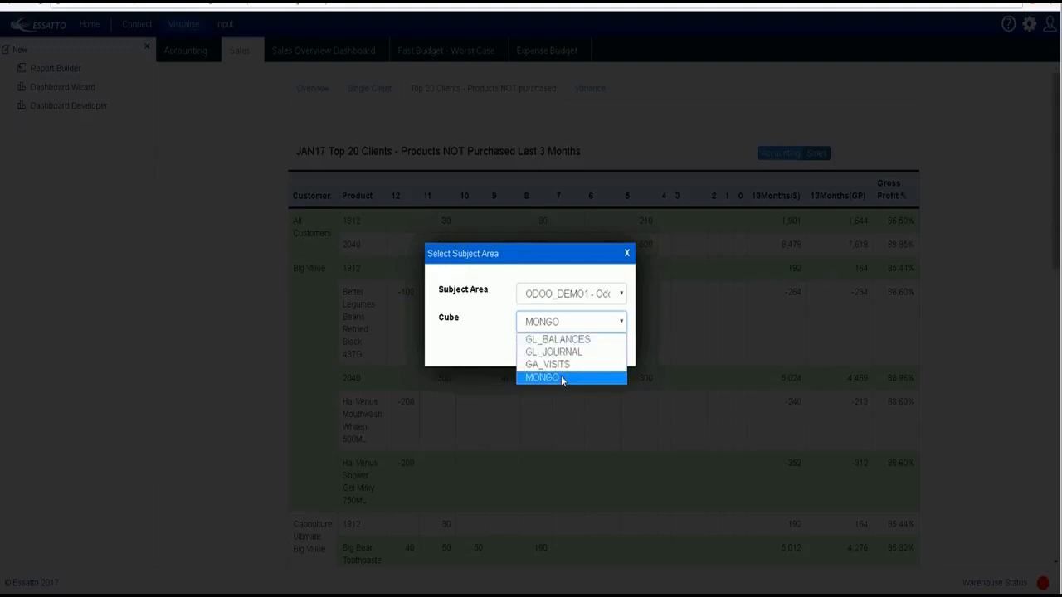
pyautogui.click(561, 377)
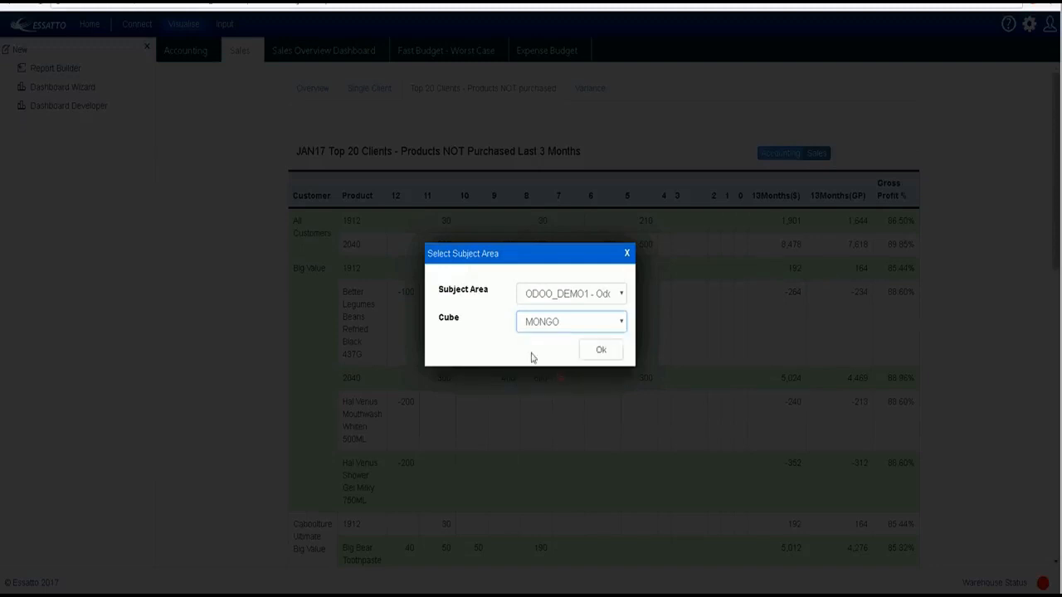
pyautogui.click(602, 351)
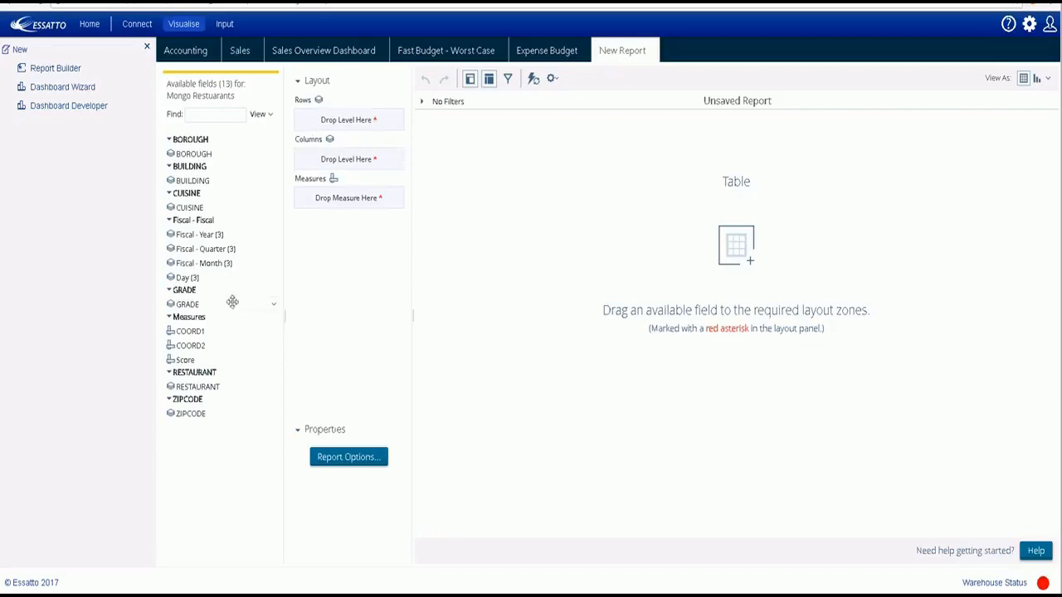
# Step: Build the report table with Score as the measure, BOROUGH in the columns and CUISINE in the rows
pyautogui.moveTo(222, 332); pyautogui.dragTo(194, 362)
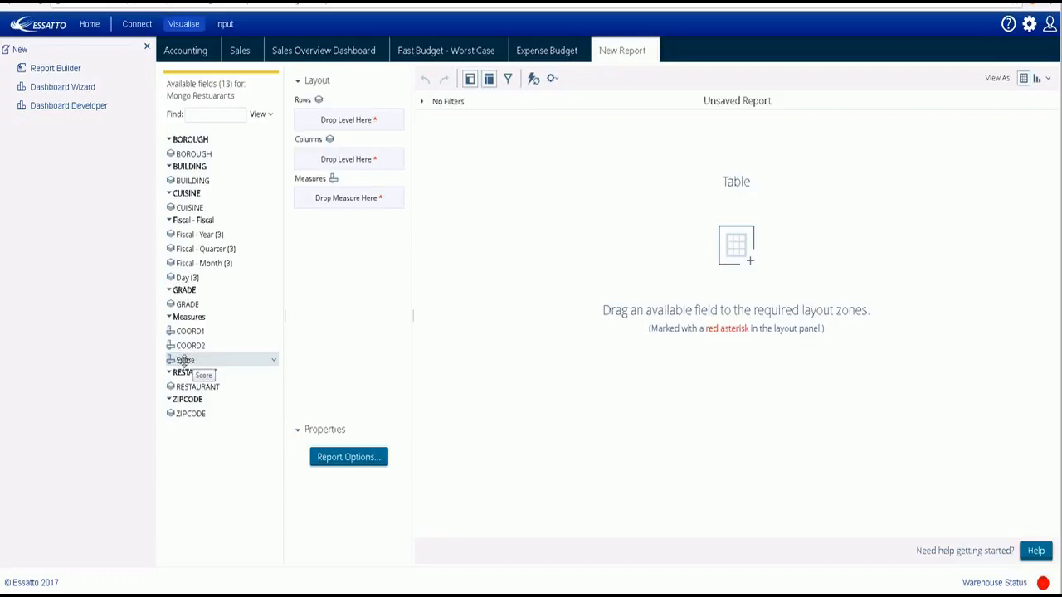
pyautogui.moveTo(184, 360); pyautogui.dragTo(544, 253)
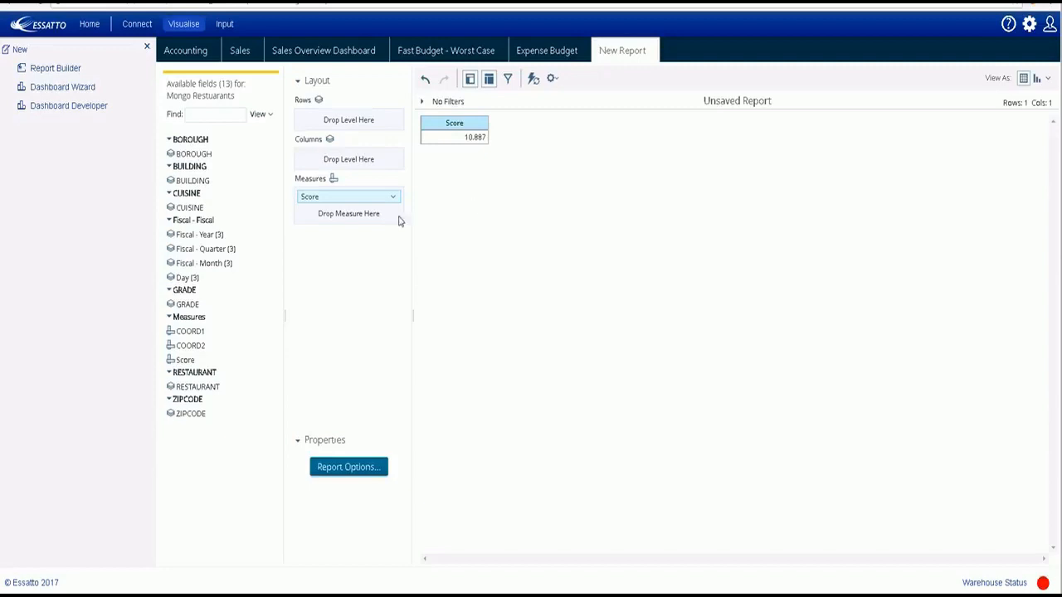
pyautogui.moveTo(188, 153); pyautogui.dragTo(344, 158)
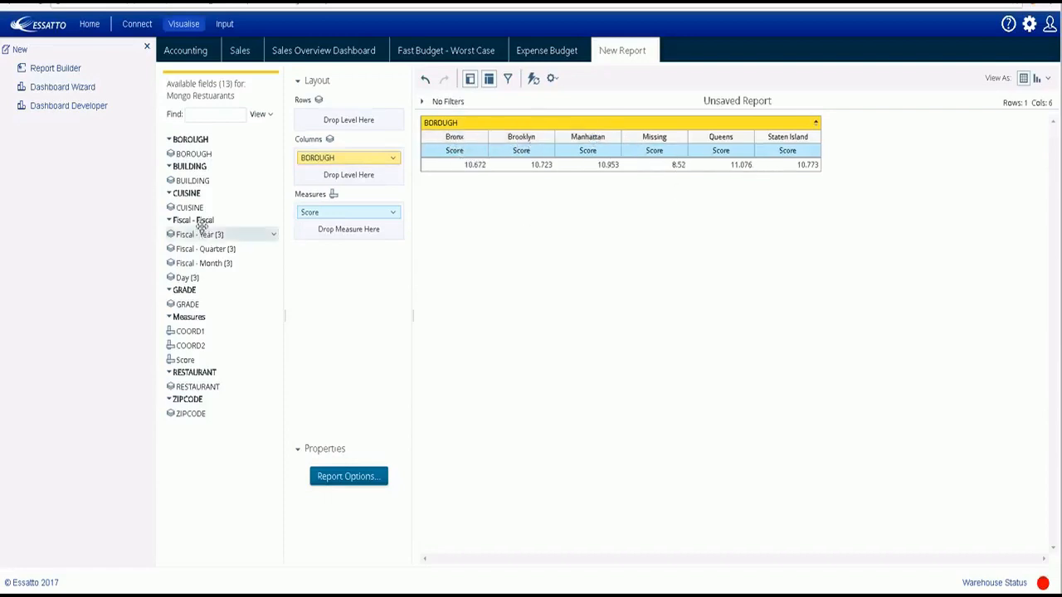
pyautogui.moveTo(190, 208); pyautogui.dragTo(331, 123)
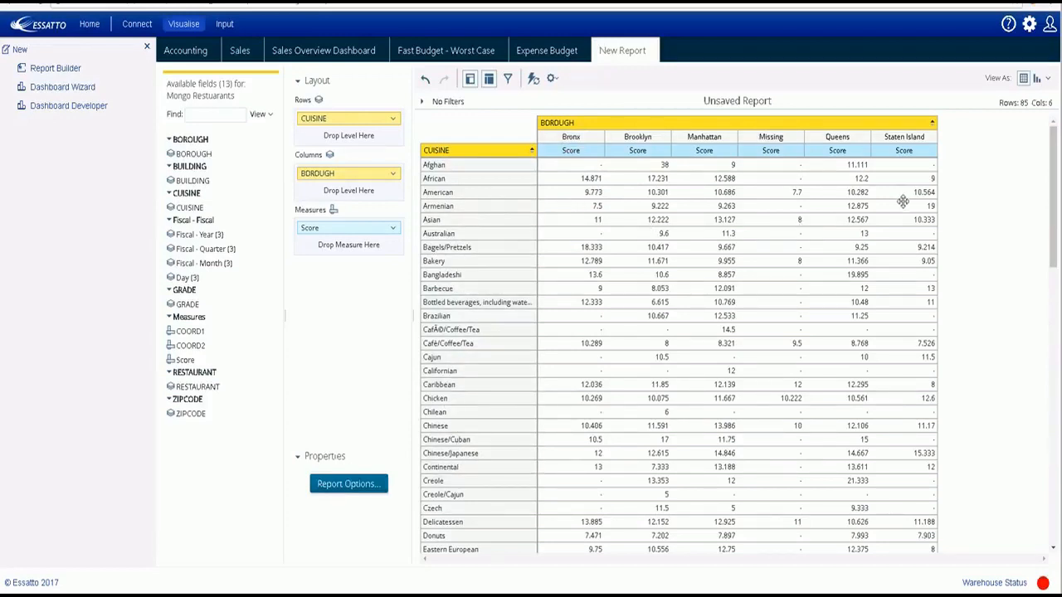
# Step: Show the report as a Column chart and inspect the scores of its tallest bars
pyautogui.click(1048, 79)
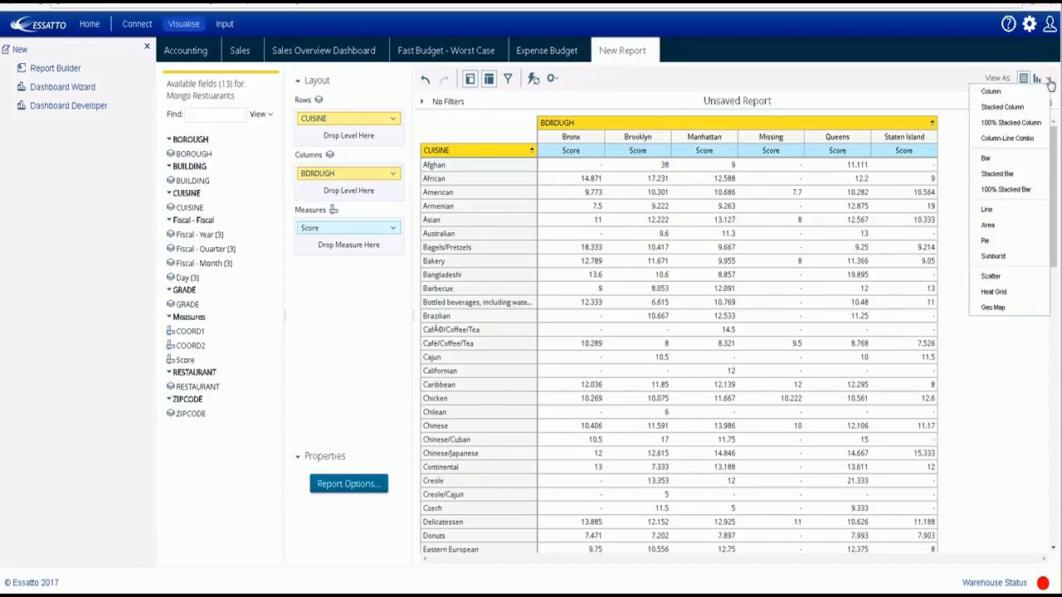
pyautogui.click(994, 93)
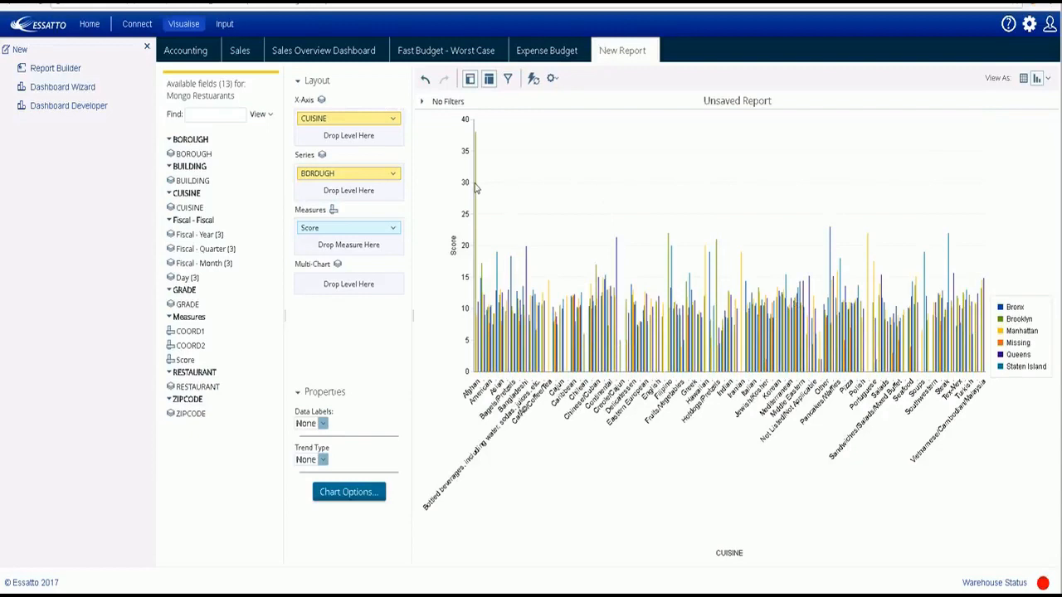
pyautogui.moveTo(475, 188)
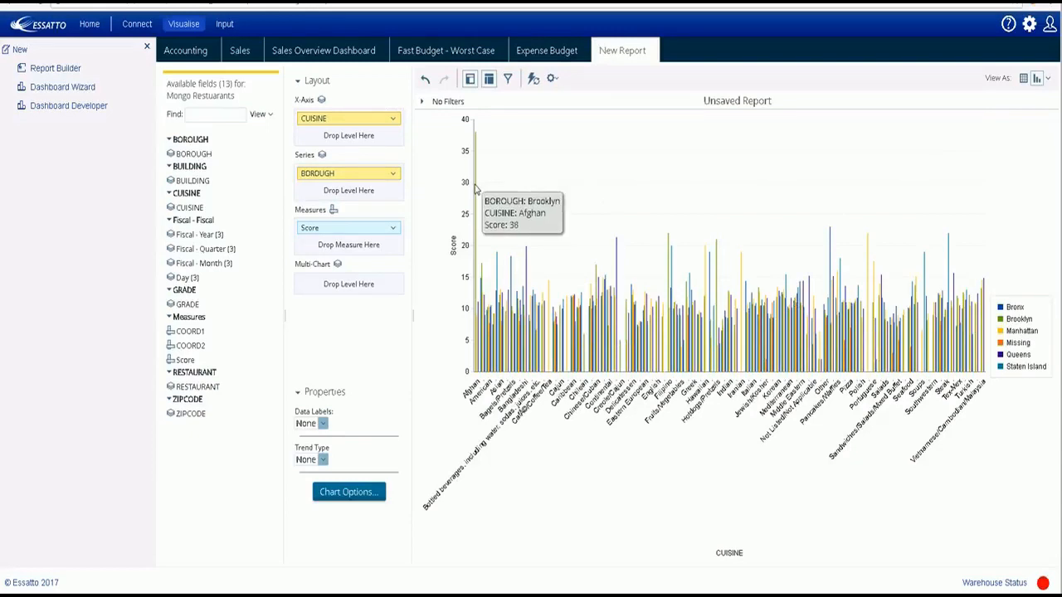
pyautogui.moveTo(830, 239)
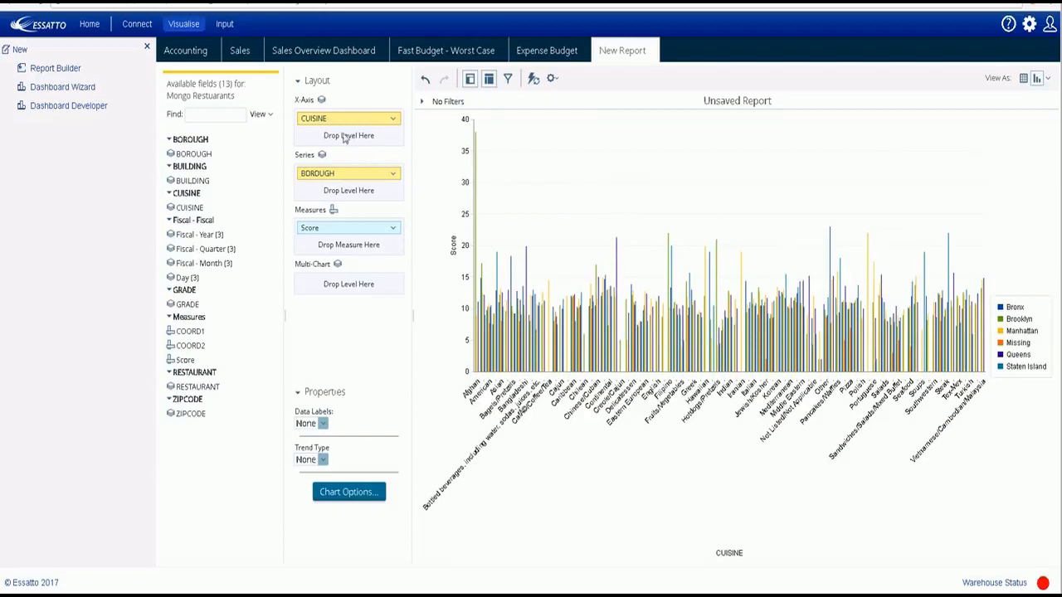
# Step: Try splitting the column chart by moving CUISINE from the X-Axis to Multi-Chart, inspect the Afghan chart, and undo the move
pyautogui.moveTo(329, 121); pyautogui.dragTo(339, 289)
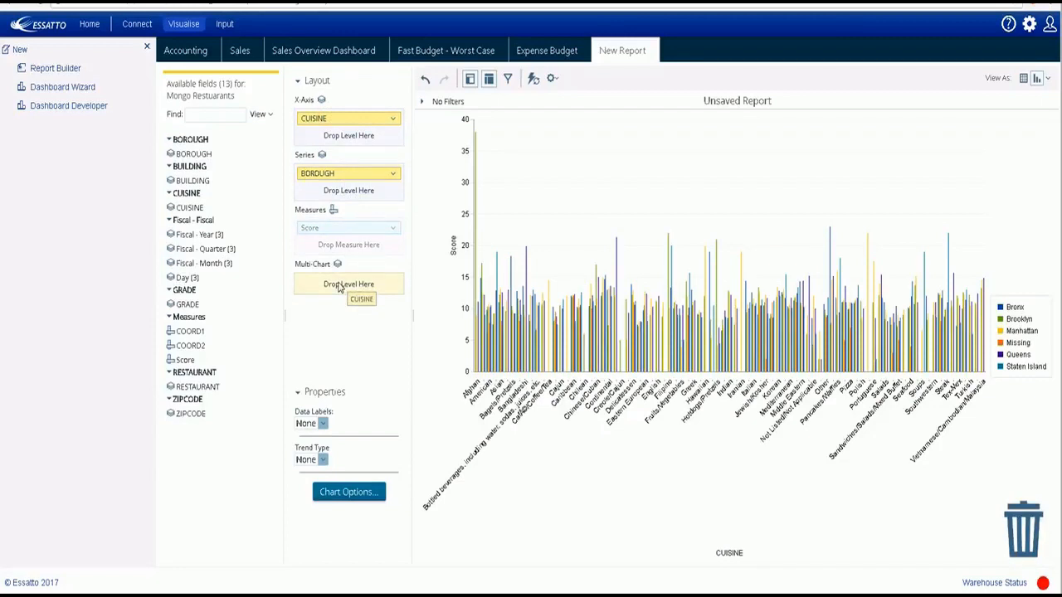
pyautogui.moveTo(339, 287); pyautogui.dragTo(338, 287)
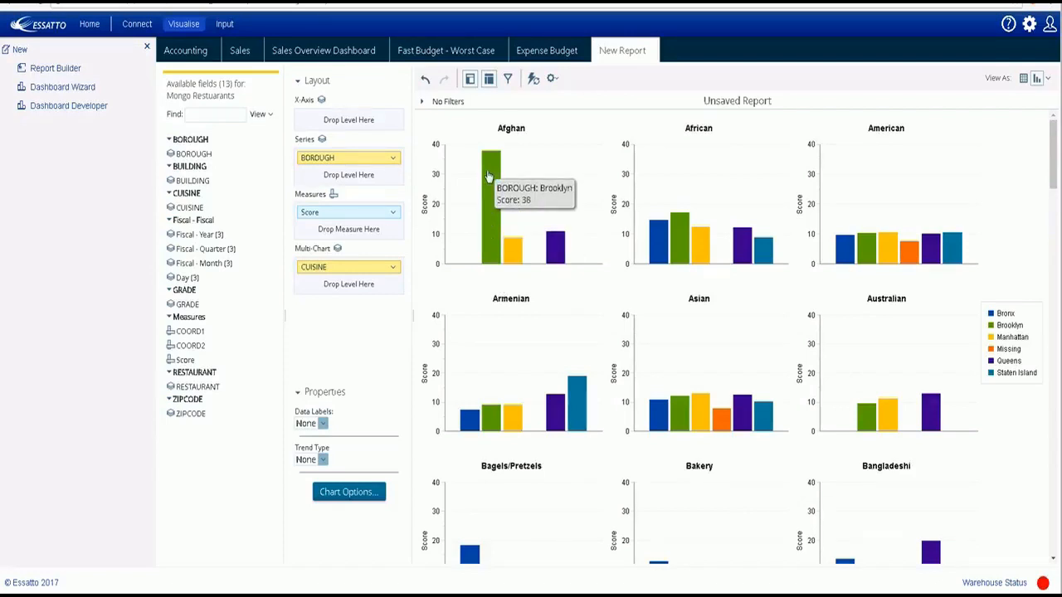
pyautogui.moveTo(510, 251)
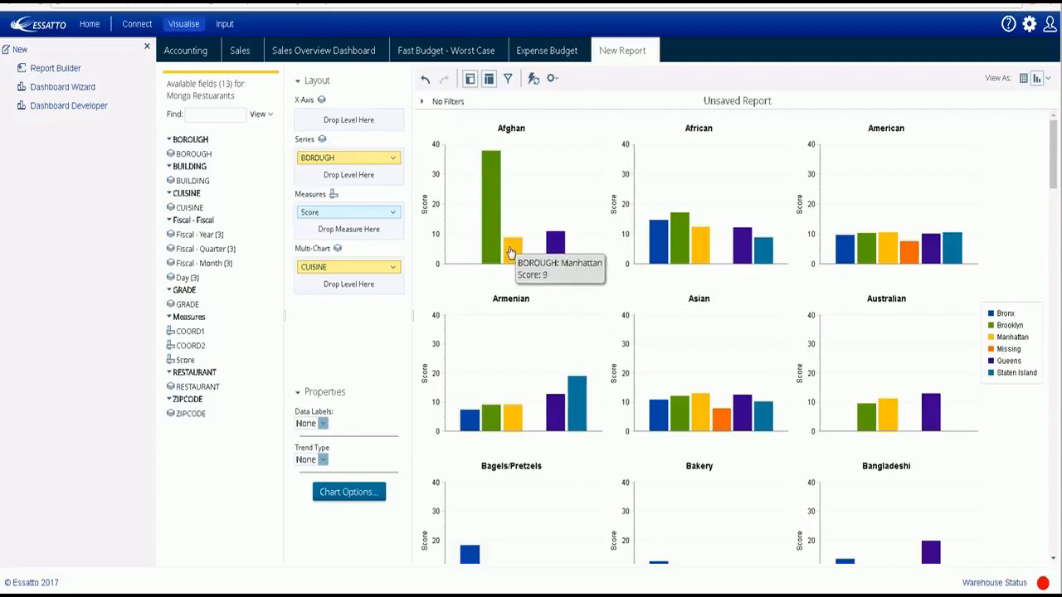
pyautogui.click(425, 79)
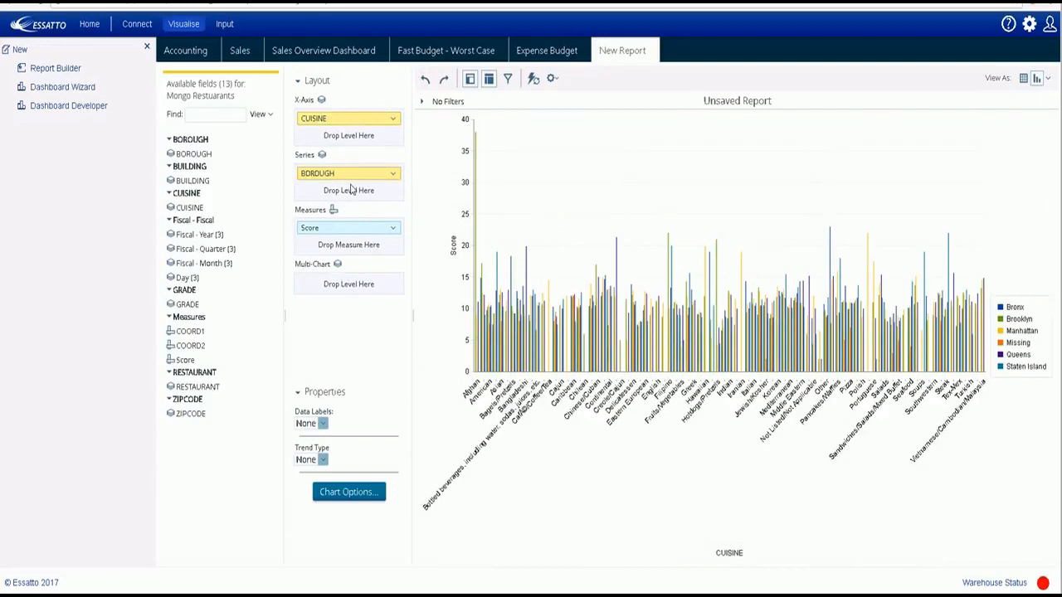
# Step: Filter the chart's CUISINE level to include only Pakistani
pyautogui.click(394, 121)
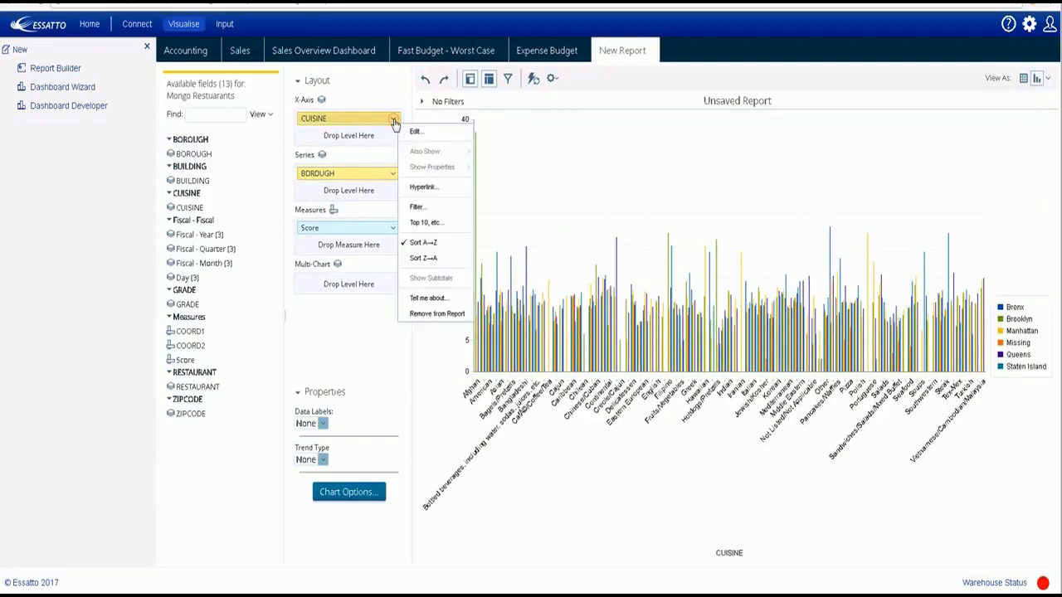
pyautogui.click(417, 209)
pyautogui.click(583, 353)
pyautogui.click(584, 354)
pyautogui.click(583, 354)
pyautogui.click(583, 353)
pyautogui.click(584, 354)
pyautogui.click(583, 354)
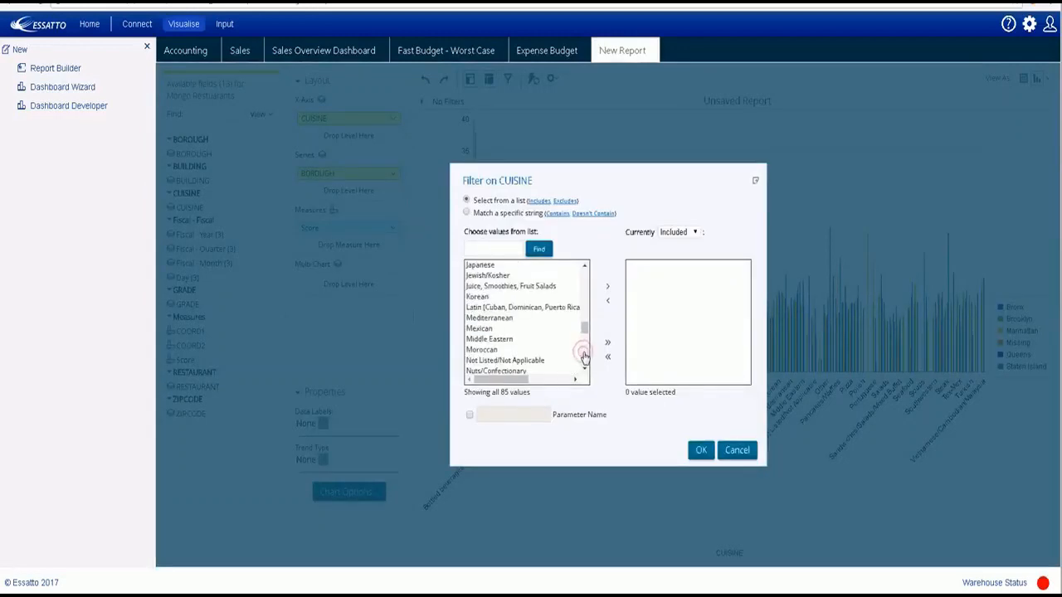
pyautogui.click(583, 354)
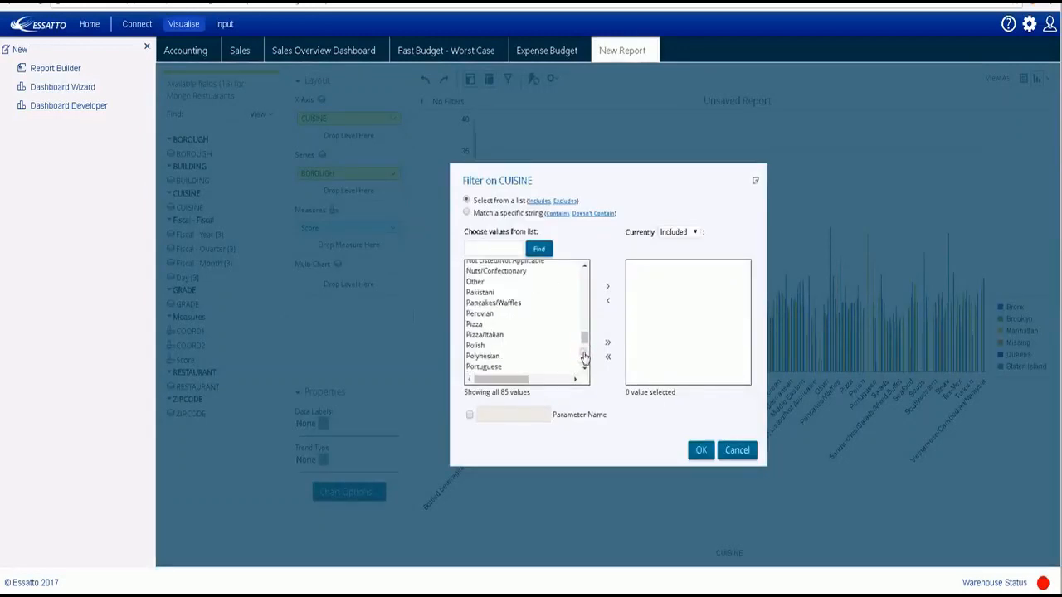
pyautogui.doubleClick(480, 293)
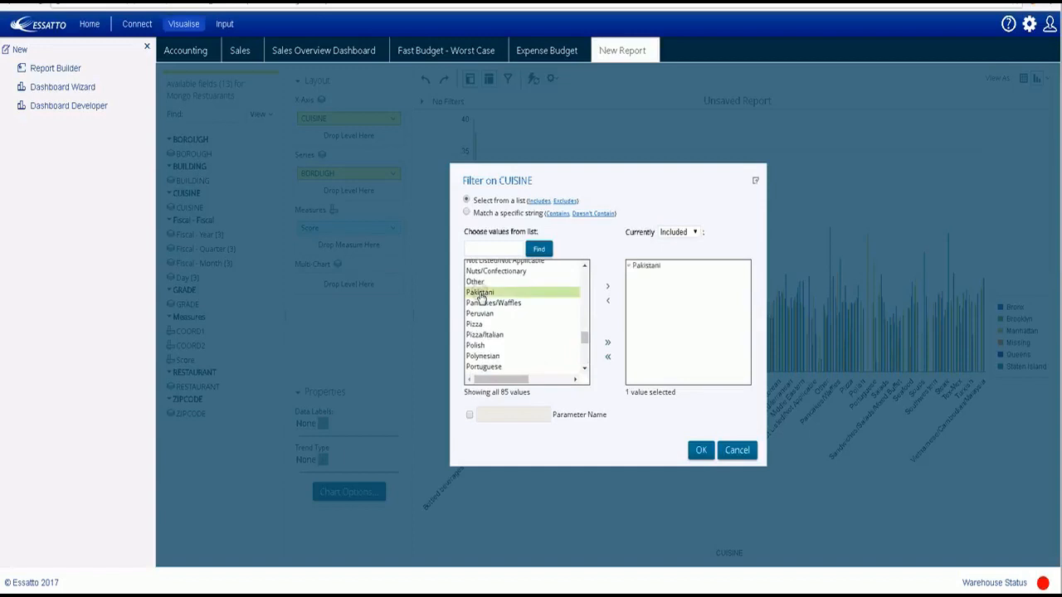
pyautogui.click(699, 451)
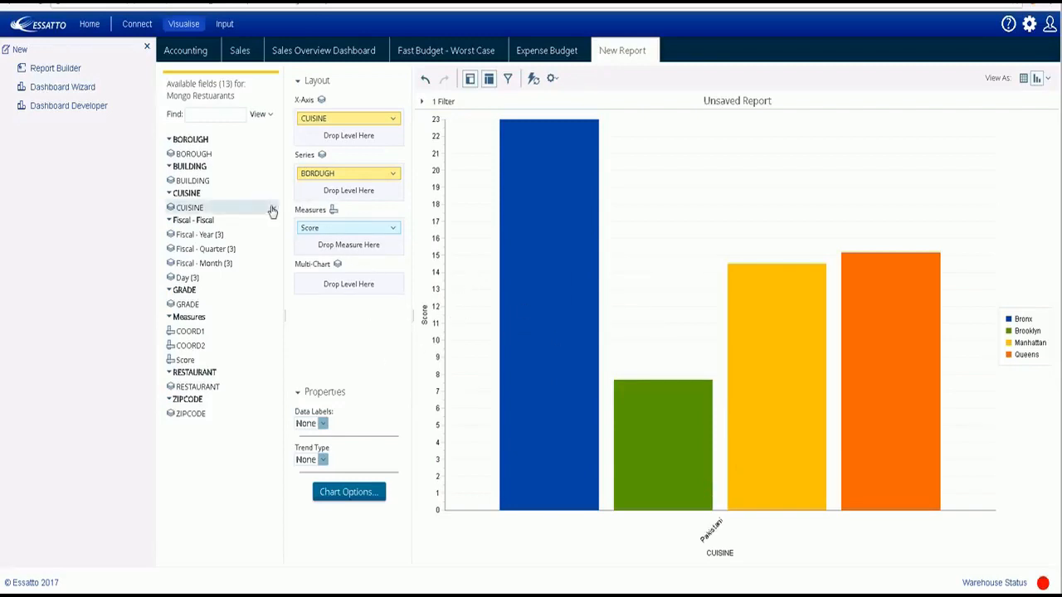
pyautogui.moveTo(270, 206); pyautogui.dragTo(267, 200)
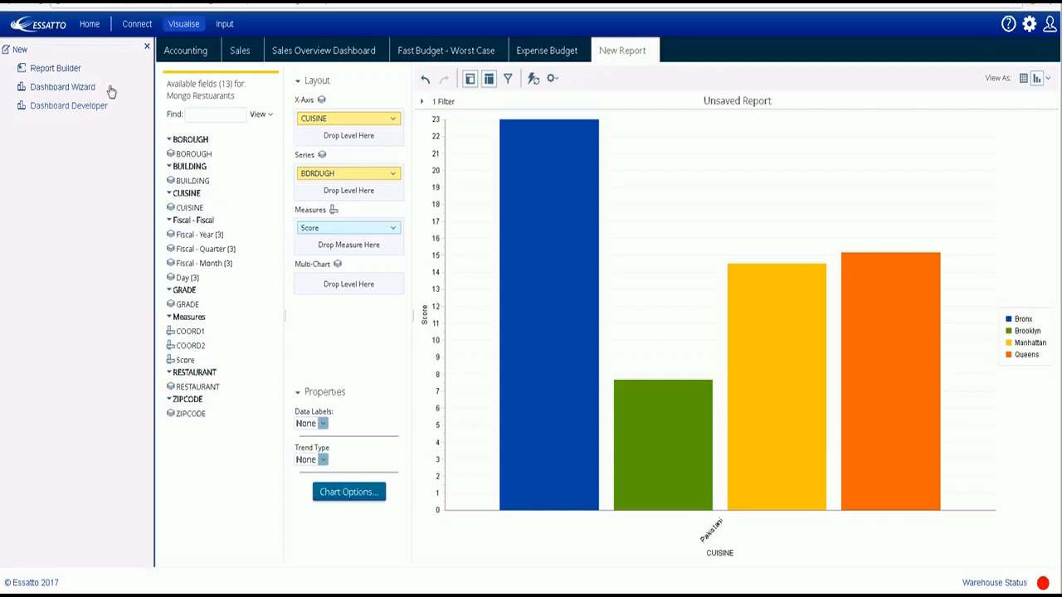
# Step: Create a new dashboard with the Dashboard Wizard and give it the 3 over 2 template
pyautogui.click(62, 89)
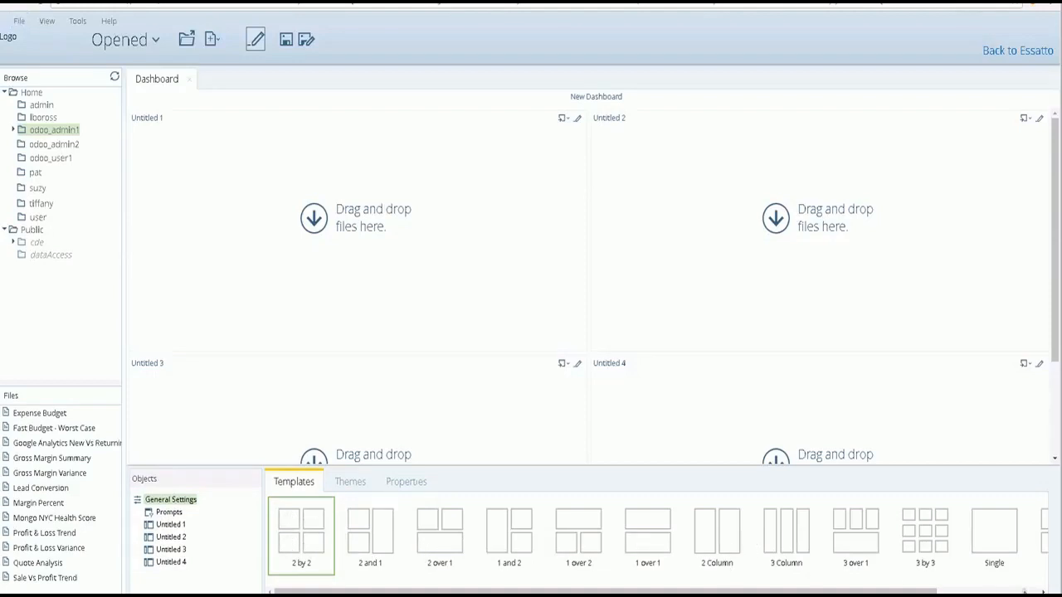
pyautogui.click(1028, 591)
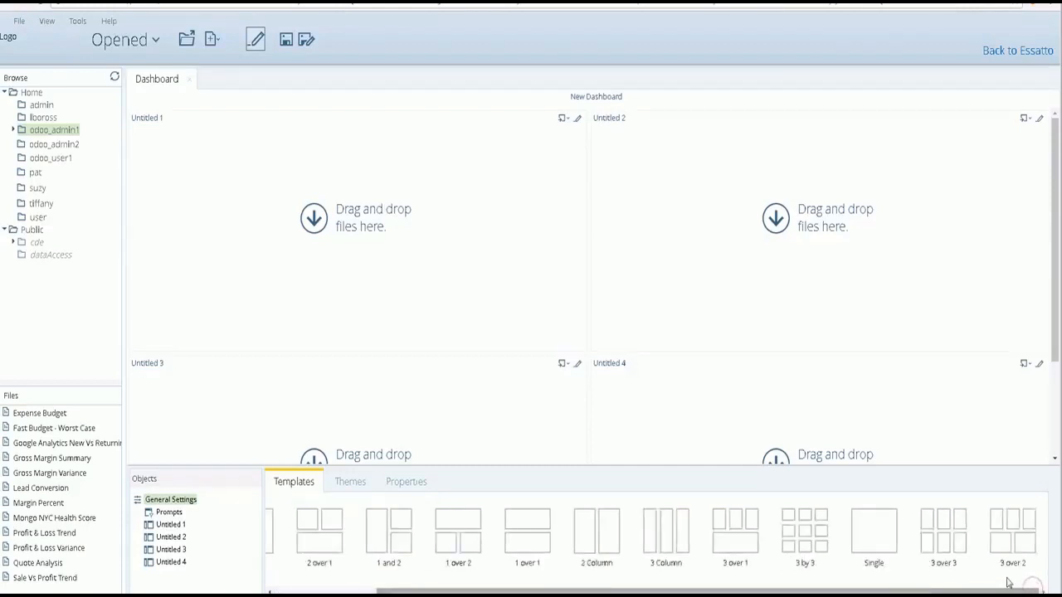
pyautogui.click(1014, 524)
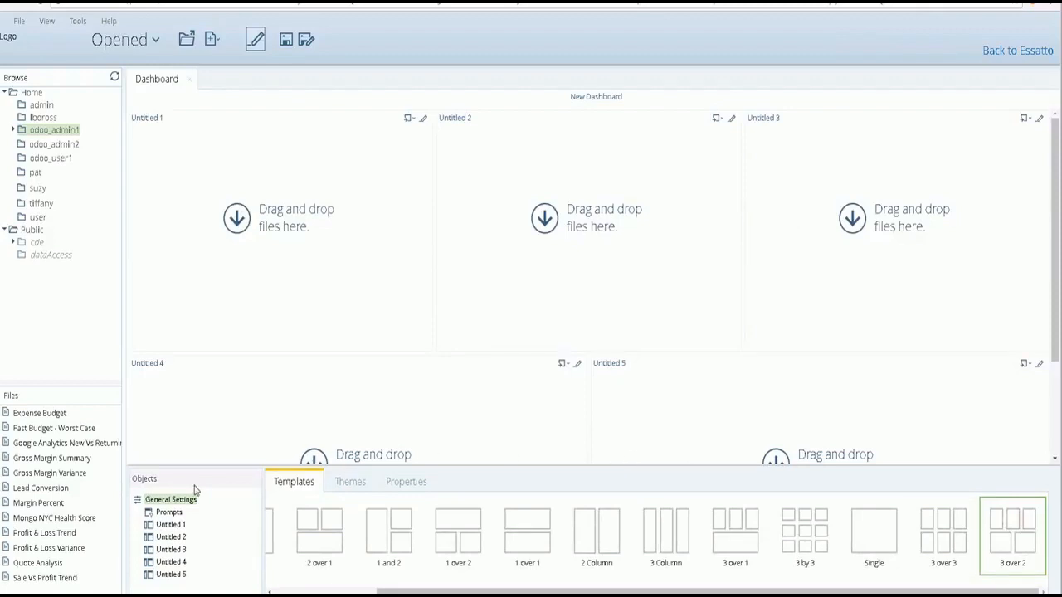
# Step: Place Mongo NYC Health Score in the dashboard's first pane, Lead Conversion in the second and Quote Analysis in the third
pyautogui.moveTo(26, 524)
pyautogui.mouseDown()
pyautogui.moveTo(241, 319)
pyautogui.moveTo(274, 303)
pyautogui.mouseUp()
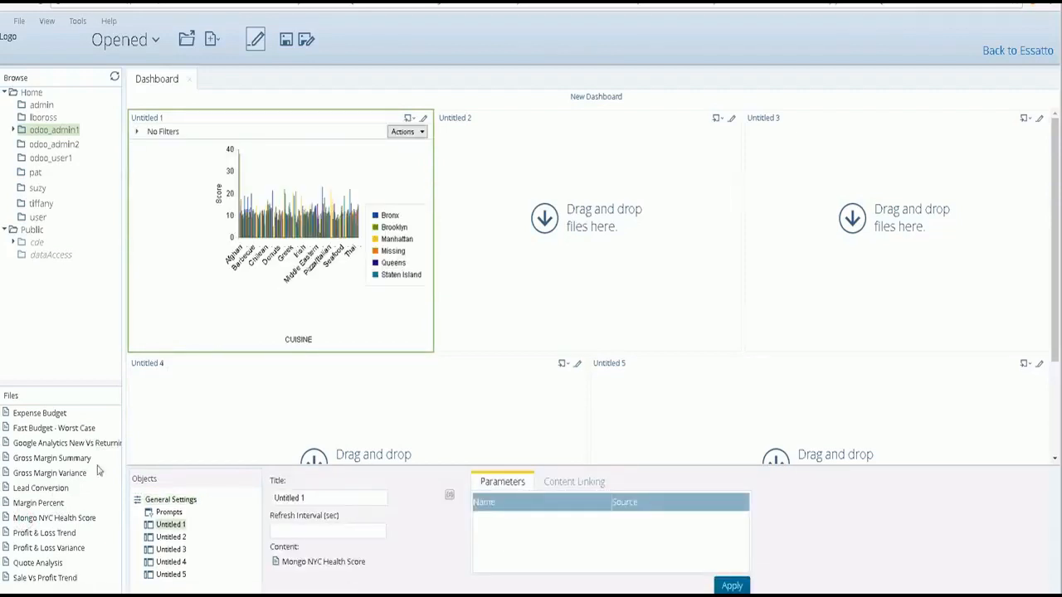
pyautogui.moveTo(43, 488); pyautogui.dragTo(545, 286)
pyautogui.moveTo(43, 569); pyautogui.dragTo(818, 301)
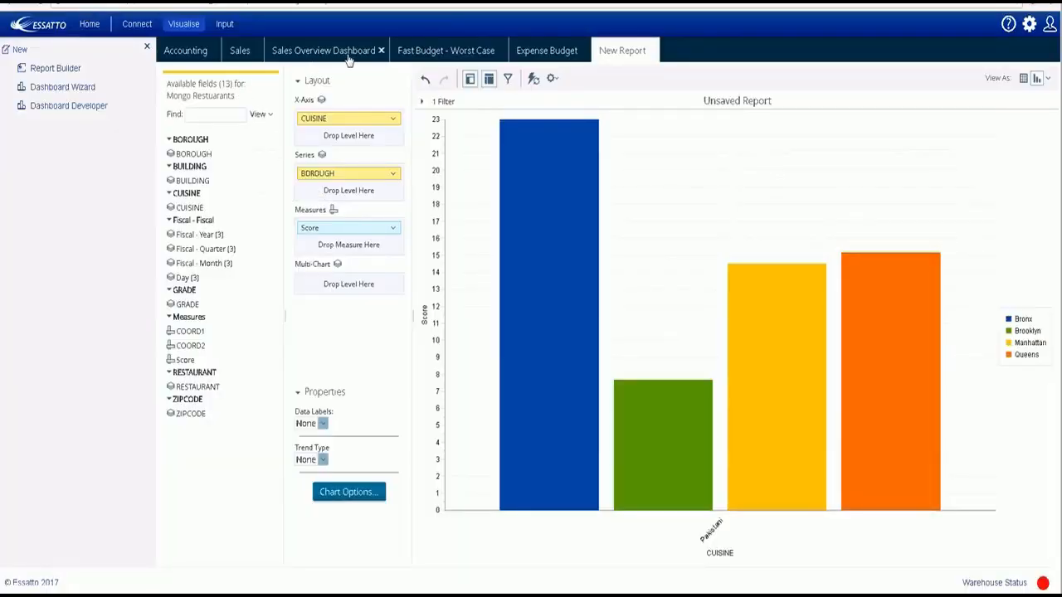
# Step: Return to the finished Sales Overview Dashboard to view its reports
pyautogui.click(348, 56)
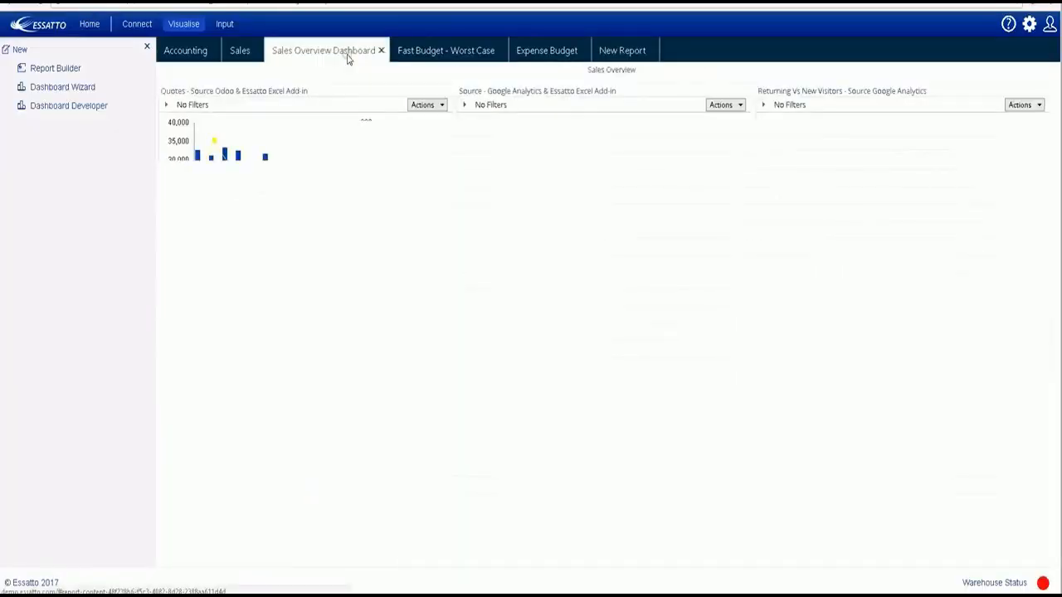